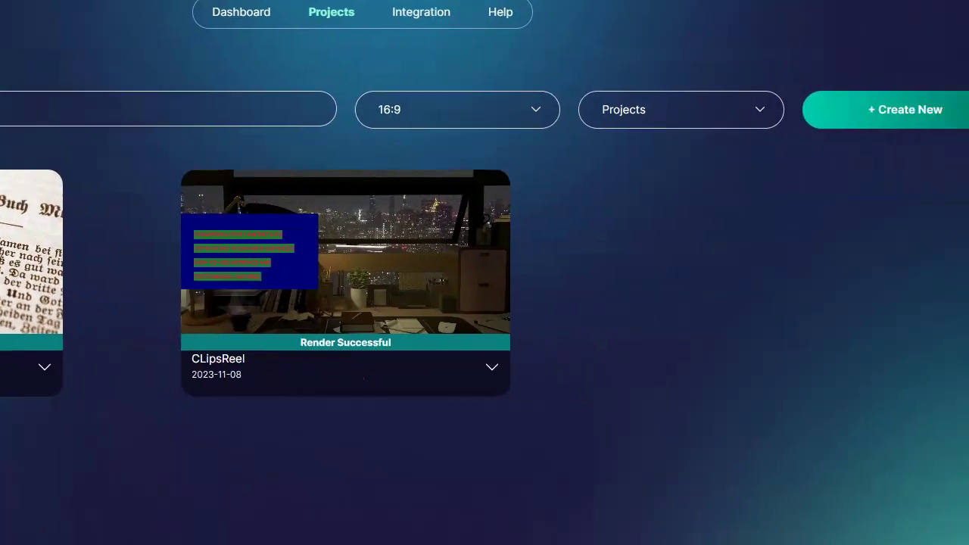
{"action": "left_click", "coordinate": [885, 113]}
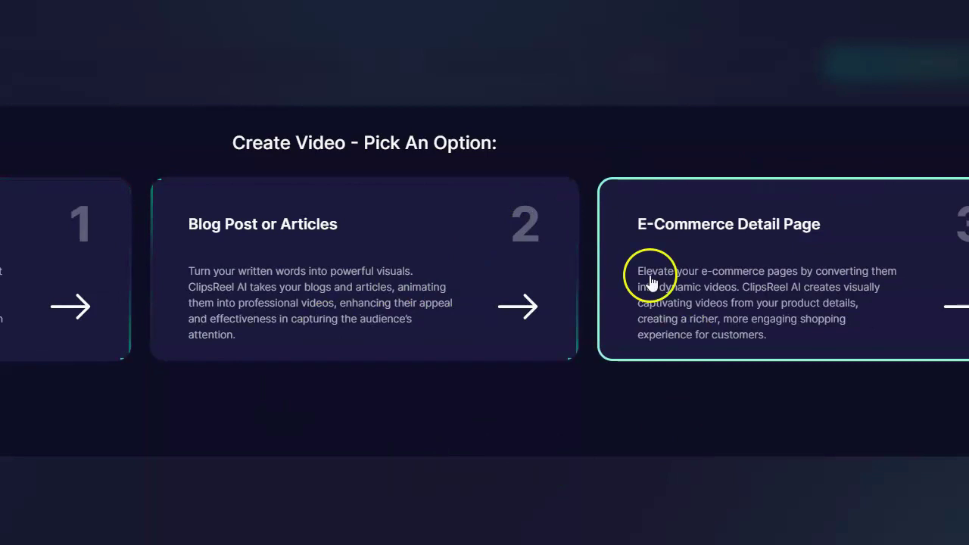
{"action": "left_click", "coordinate": [388, 258]}
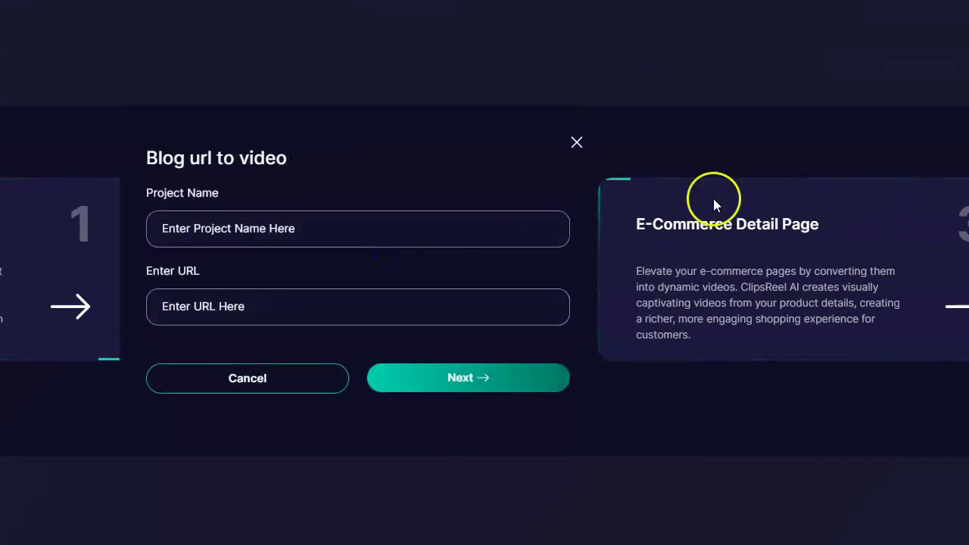
{"action": "left_click", "coordinate": [256, 235]}
{"action": "type", "text": "D"}
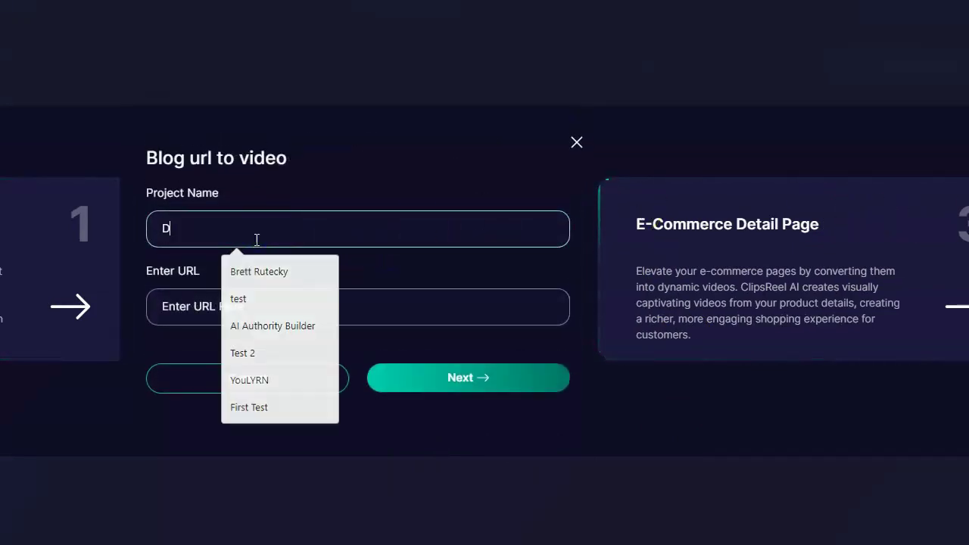
{"action": "type", "text": "emo 2"}
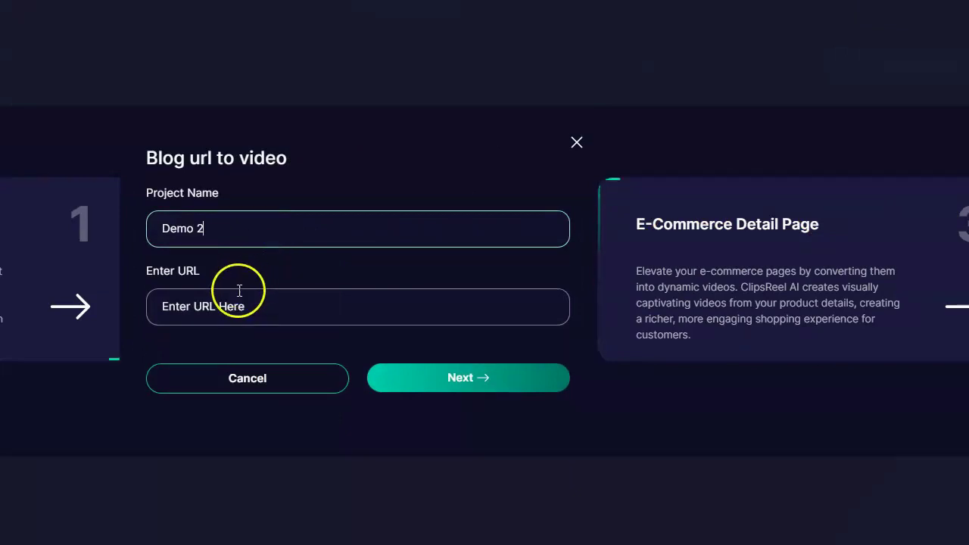
{"action": "left_click", "coordinate": [234, 303]}
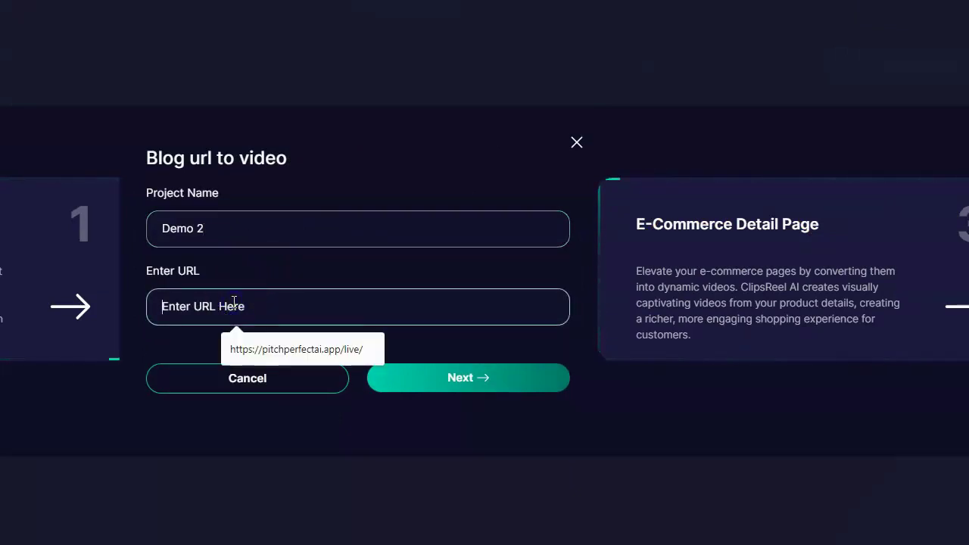
{"action": "type", "text": "https://getcontentgenie.com/join/bundle/"}
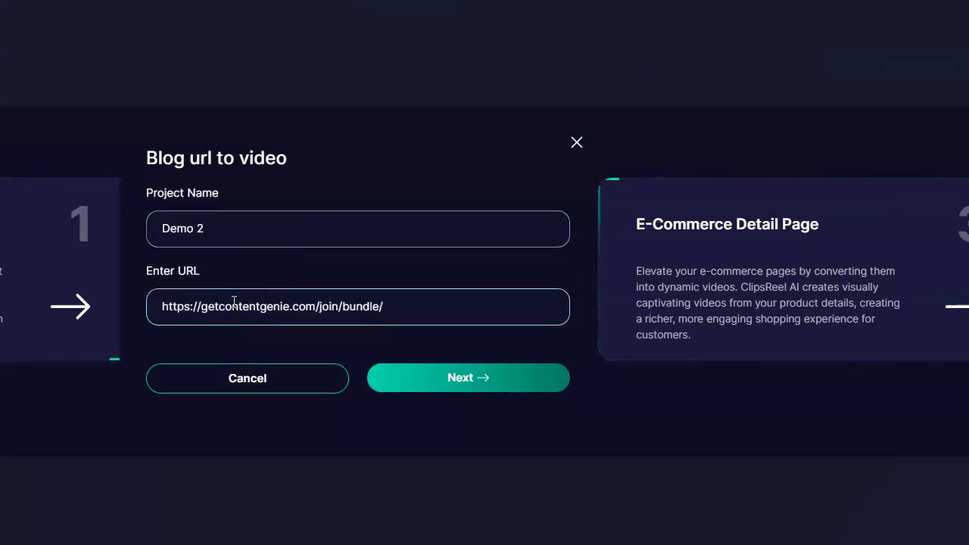
{"action": "left_click", "coordinate": [523, 386]}
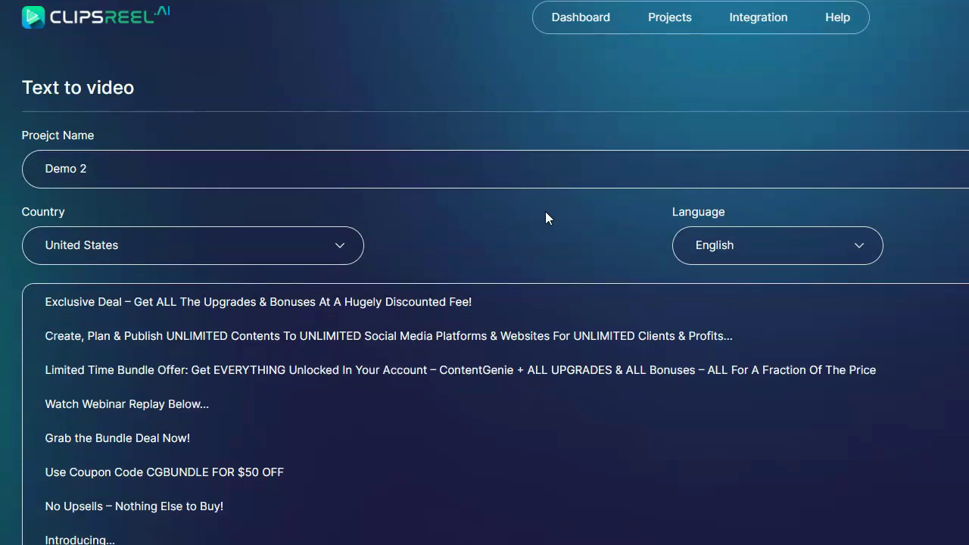
Delete the script text from UPGRADE 1 onward, ending at 'Fully Cloud Based'.
{"action": "scroll", "coordinate": [545, 218], "scroll_direction": "down", "scroll_amount": 5}
{"action": "scroll", "coordinate": [545, 218], "scroll_direction": "up", "scroll_amount": 2}
{"action": "scroll", "coordinate": [546, 214], "scroll_direction": "up", "scroll_amount": 1}
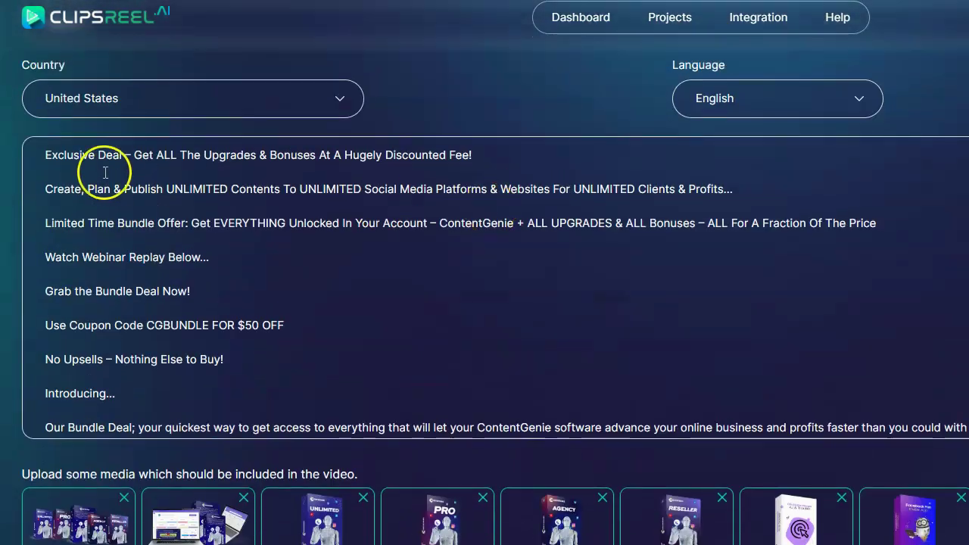
{"action": "scroll", "coordinate": [468, 291], "scroll_direction": "down", "scroll_amount": 2}
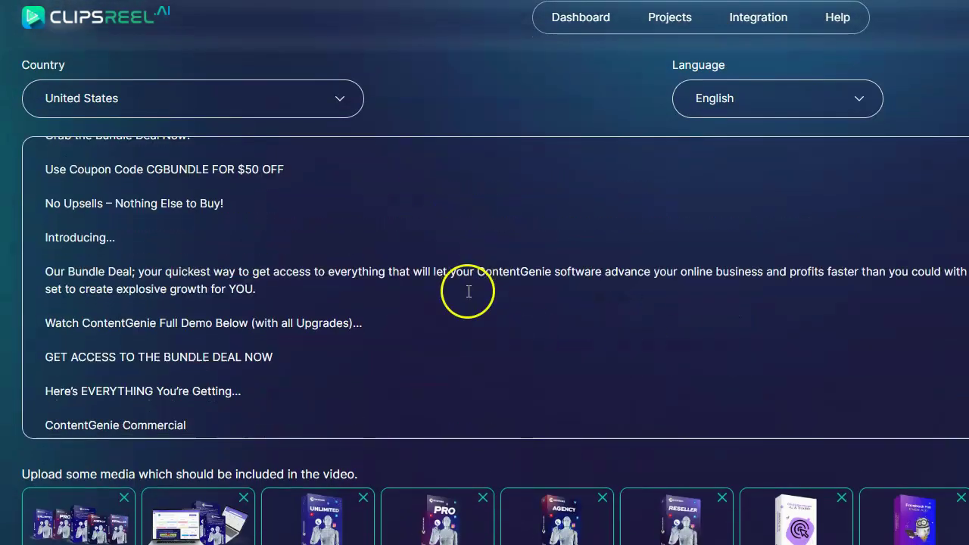
{"action": "scroll", "coordinate": [469, 292], "scroll_direction": "down", "scroll_amount": 2}
{"action": "scroll", "coordinate": [468, 292], "scroll_direction": "down", "scroll_amount": 2}
{"action": "scroll", "coordinate": [469, 292], "scroll_direction": "down", "scroll_amount": 2}
{"action": "scroll", "coordinate": [468, 291], "scroll_direction": "down", "scroll_amount": 2}
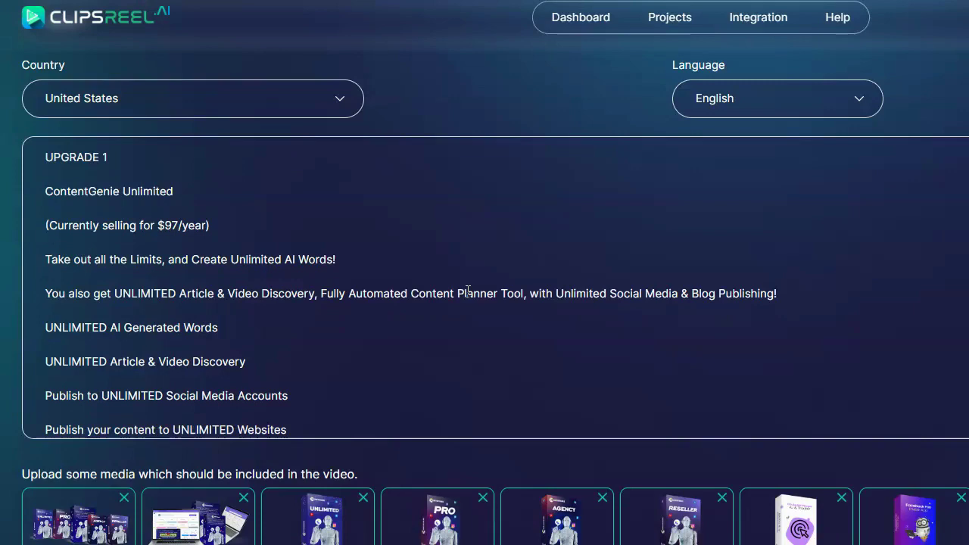
{"action": "scroll", "coordinate": [467, 291], "scroll_direction": "up", "scroll_amount": 1}
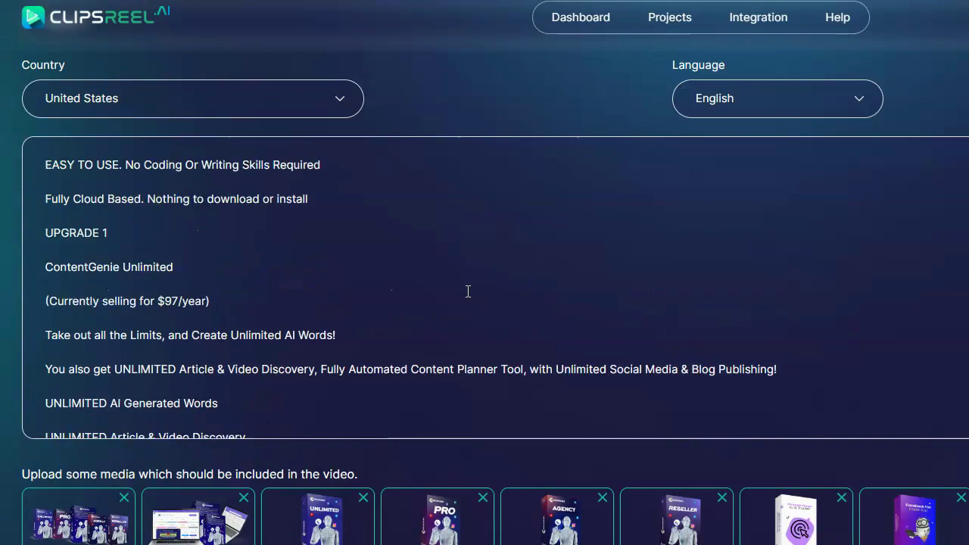
{"action": "left_click", "coordinate": [46, 236]}
{"action": "mouse_move", "coordinate": [46, 237]}
{"action": "left_mouse_down"}
{"action": "mouse_move", "coordinate": [306, 370]}
{"action": "mouse_move", "coordinate": [348, 451]}
{"action": "left_mouse_up"}
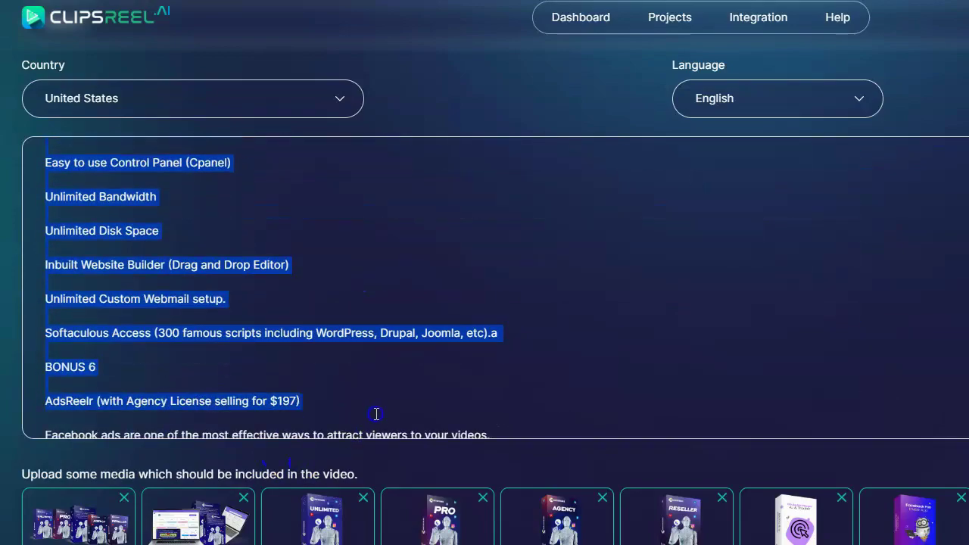
{"action": "mouse_move", "coordinate": [347, 451]}
{"action": "left_mouse_down"}
{"action": "mouse_move", "coordinate": [401, 412]}
{"action": "mouse_move", "coordinate": [356, 470]}
{"action": "left_mouse_up"}
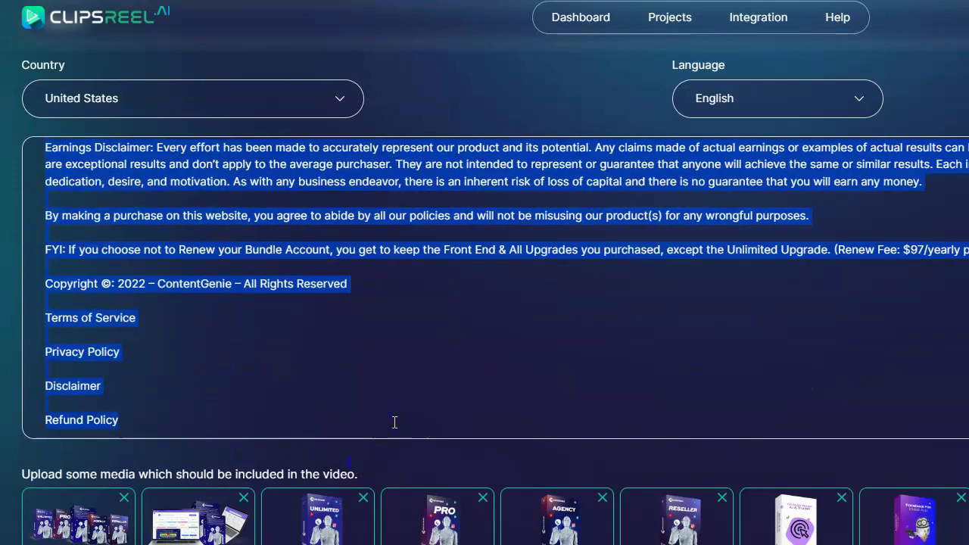
{"action": "key", "text": "BackSpace"}
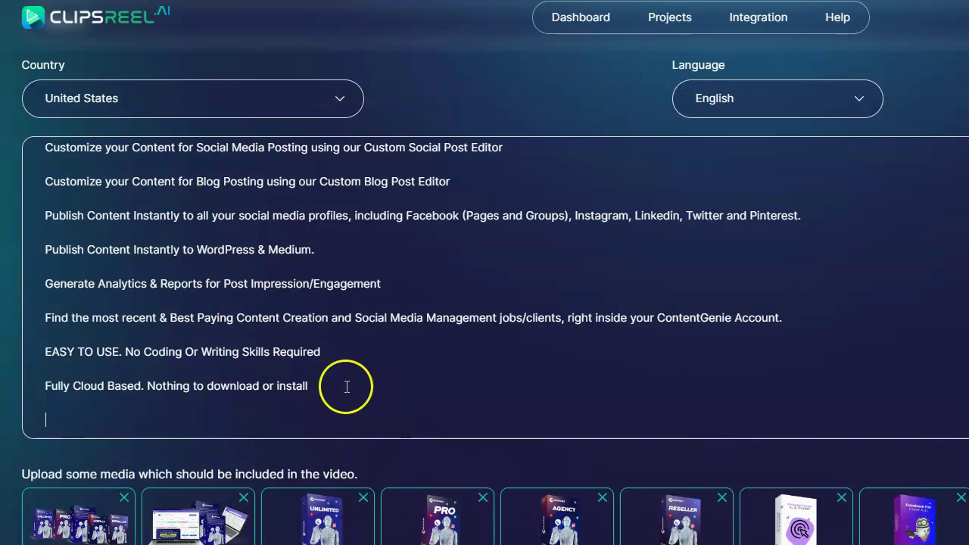
{"action": "scroll", "coordinate": [341, 384], "scroll_direction": "down", "scroll_amount": 1}
{"action": "scroll", "coordinate": [350, 380], "scroll_direction": "down", "scroll_amount": 1}
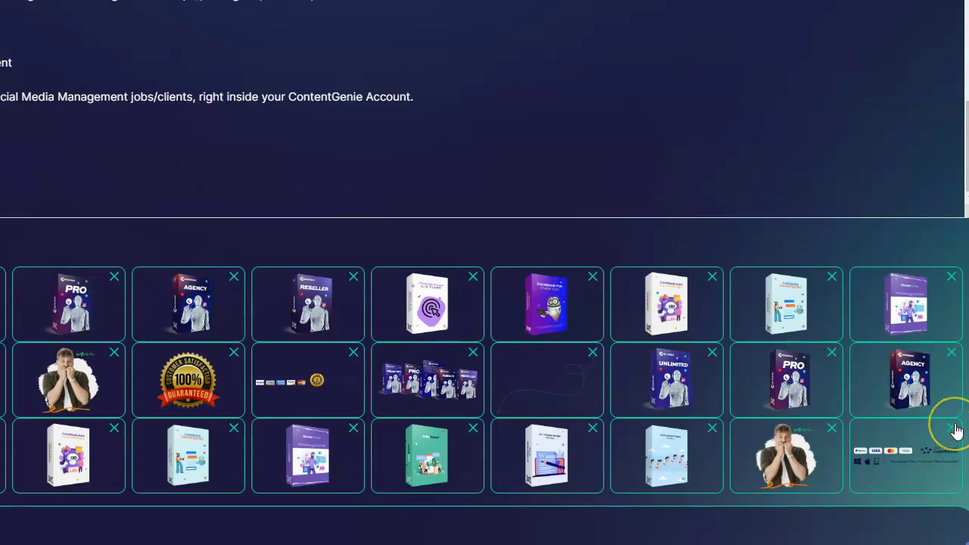
Remove the payment badges image from the product media and proceed to video dimensions.
{"action": "left_click", "coordinate": [953, 429]}
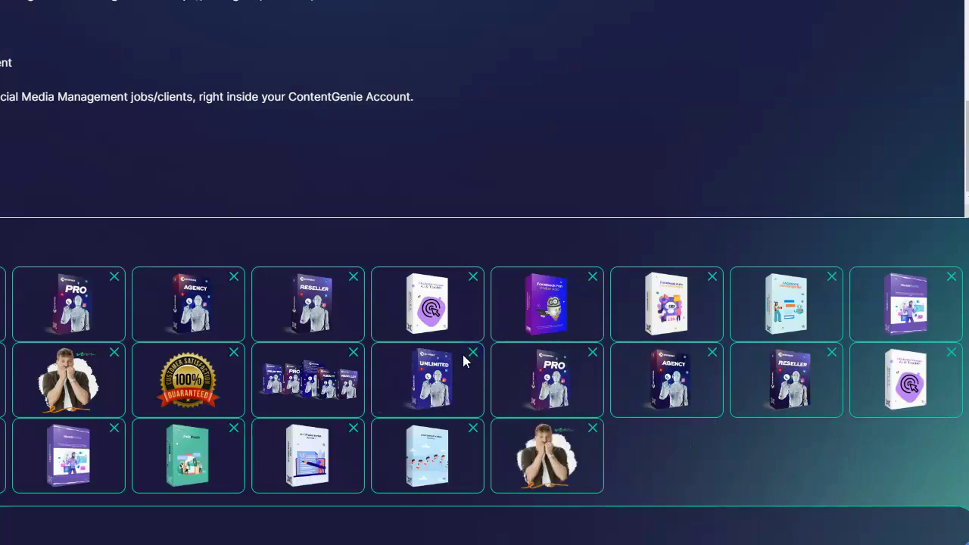
{"action": "scroll", "coordinate": [436, 352], "scroll_direction": "down", "scroll_amount": 2}
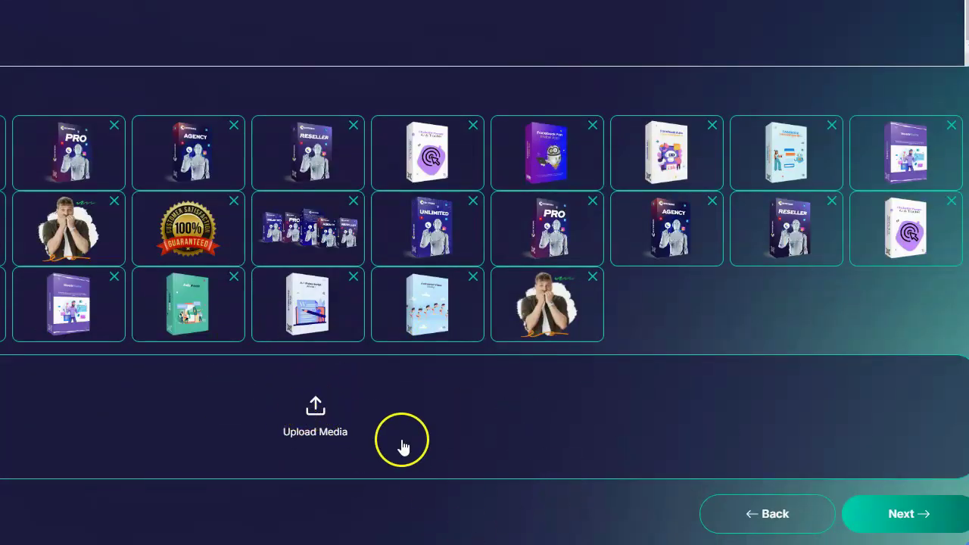
{"action": "left_click", "coordinate": [917, 514]}
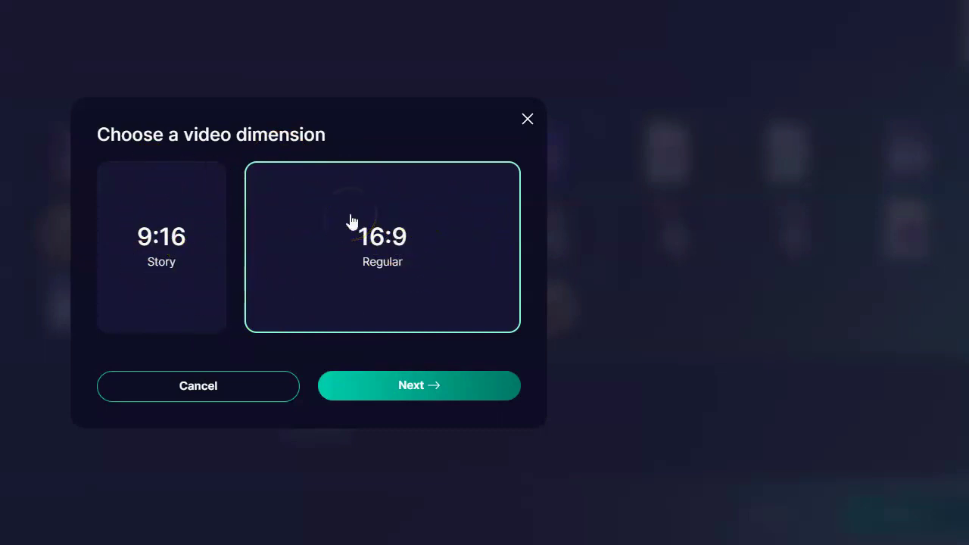
Choose the 16:9 Regular format and the hiker-by-the-lake template.
{"action": "left_click", "coordinate": [405, 385]}
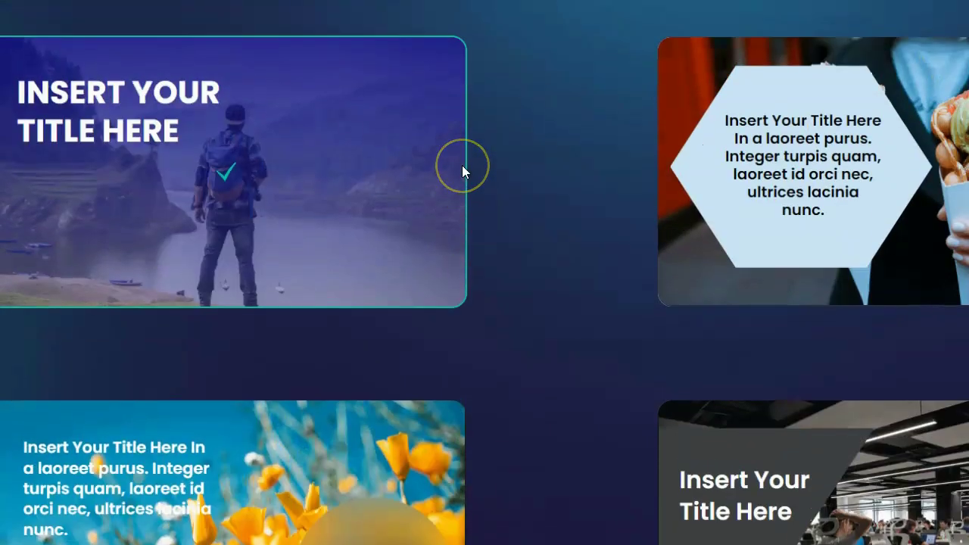
{"action": "left_click", "coordinate": [306, 133]}
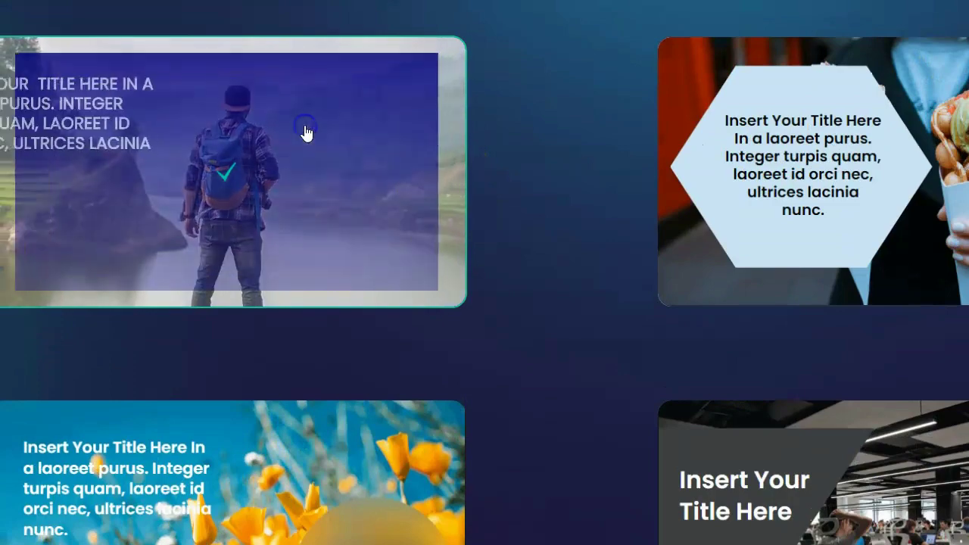
{"action": "left_click", "coordinate": [329, 151]}
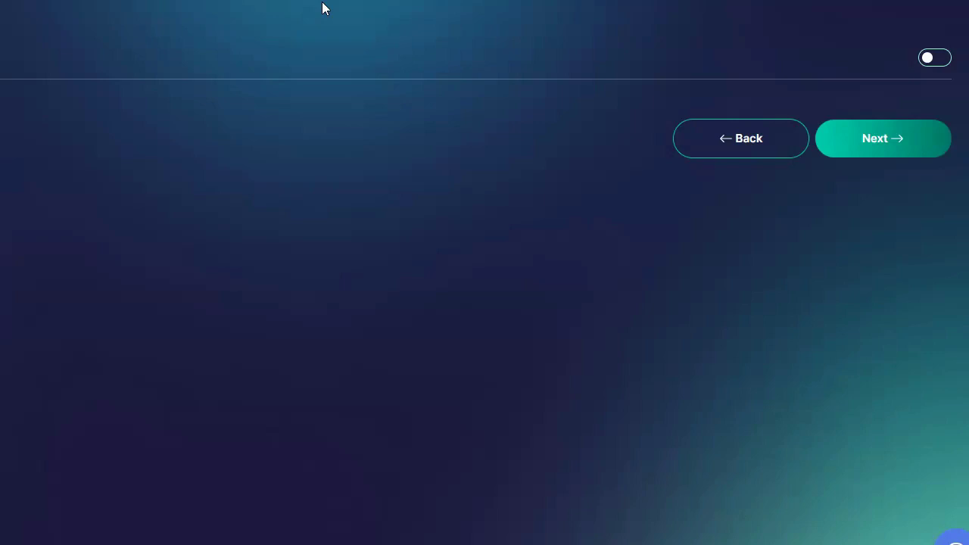
Skip the face option and create Demo 2, waiting until it shows Script Generated.
{"action": "left_click", "coordinate": [903, 146]}
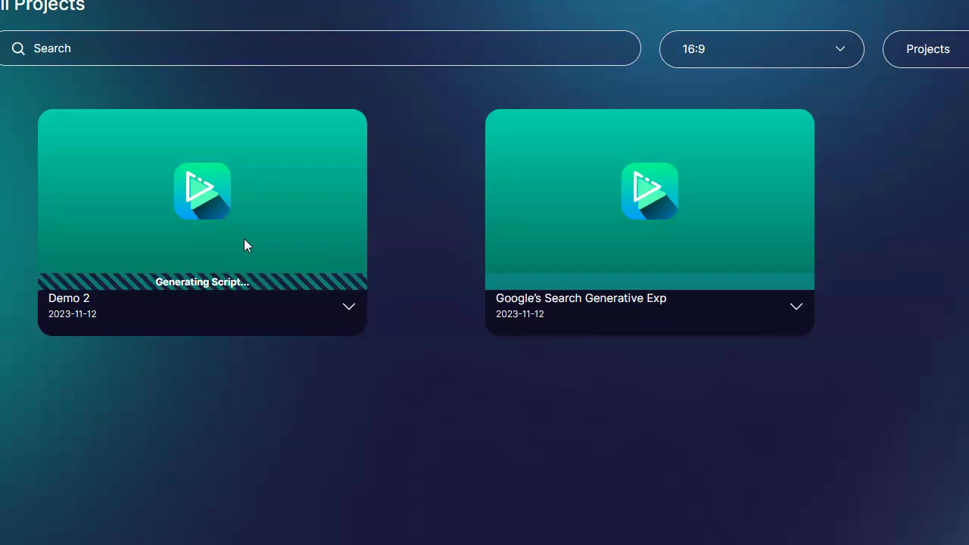
{"action": "left_click", "coordinate": [105, 331]}
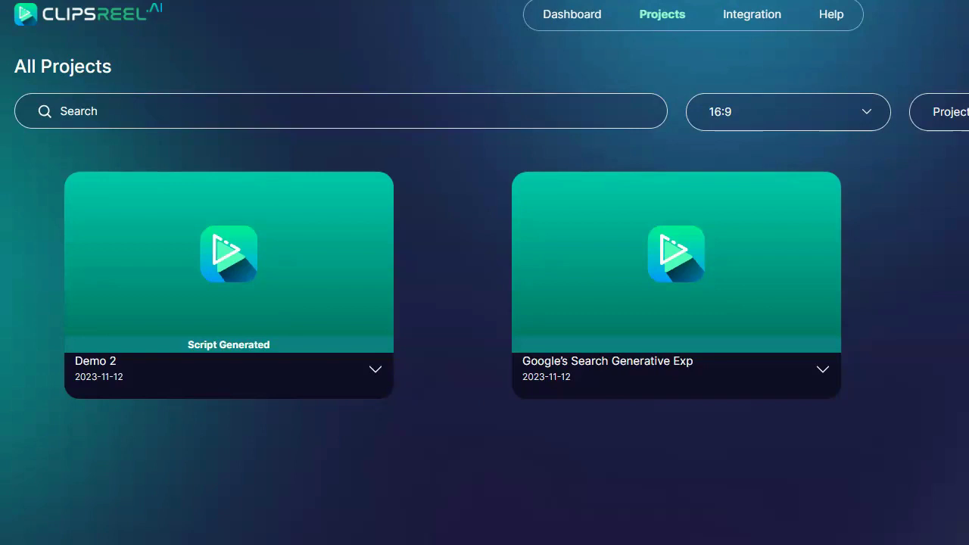
Open Demo 2's 4700-character script via Edit, scroll through it, and save it.
{"action": "left_click", "coordinate": [374, 371]}
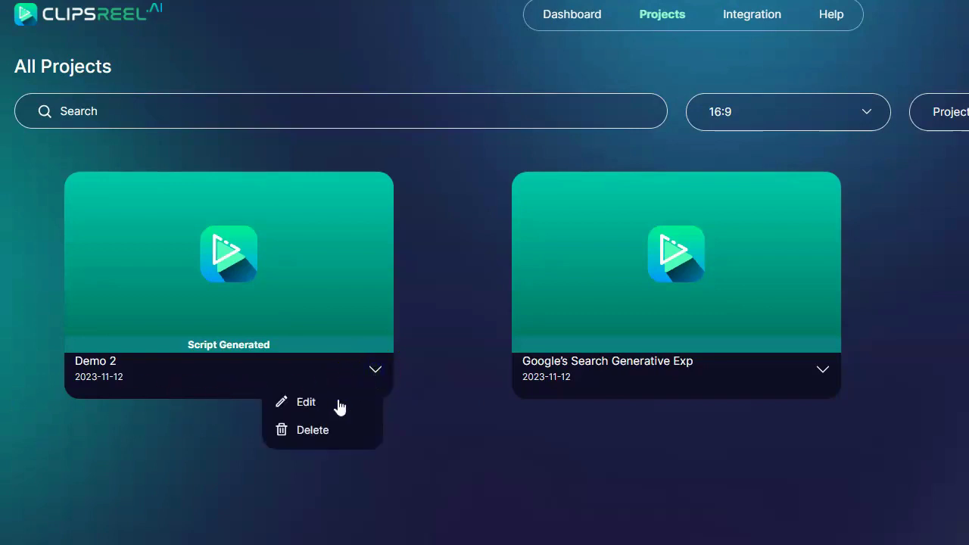
{"action": "left_click", "coordinate": [303, 404]}
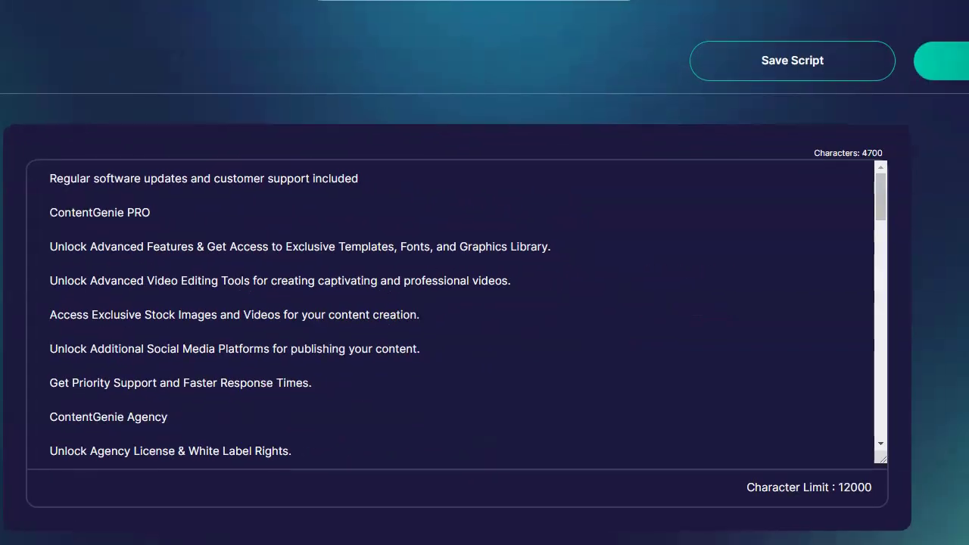
{"action": "scroll", "coordinate": [400, 316], "scroll_direction": "down", "scroll_amount": 1}
{"action": "scroll", "coordinate": [400, 315], "scroll_direction": "down", "scroll_amount": 2}
{"action": "scroll", "coordinate": [402, 314], "scroll_direction": "down", "scroll_amount": 2}
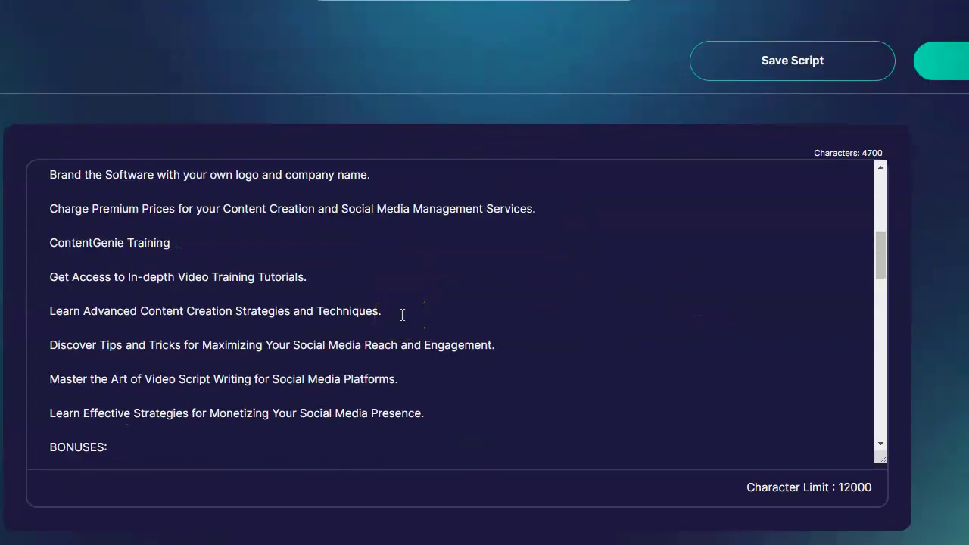
{"action": "scroll", "coordinate": [402, 314], "scroll_direction": "up", "scroll_amount": 2}
{"action": "scroll", "coordinate": [402, 314], "scroll_direction": "down", "scroll_amount": 1}
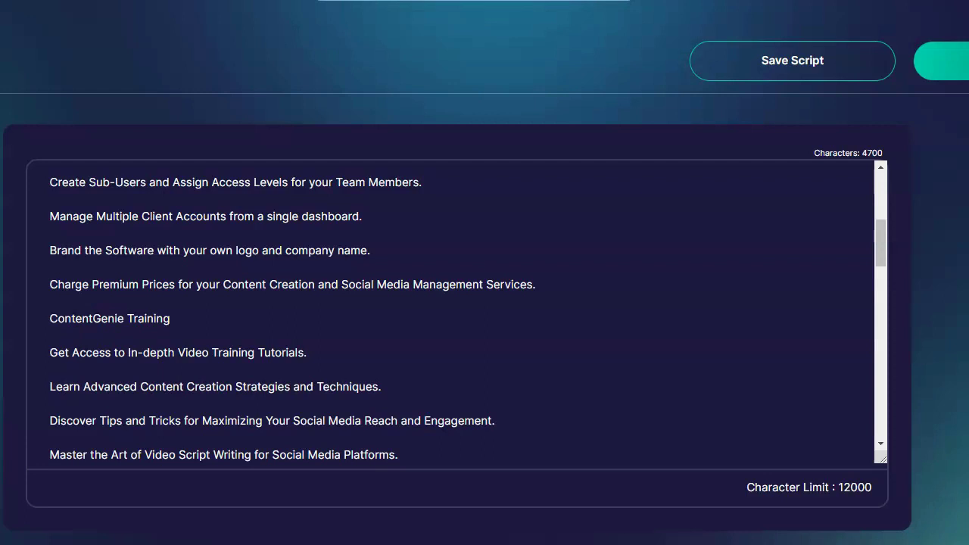
{"action": "left_click", "coordinate": [769, 64]}
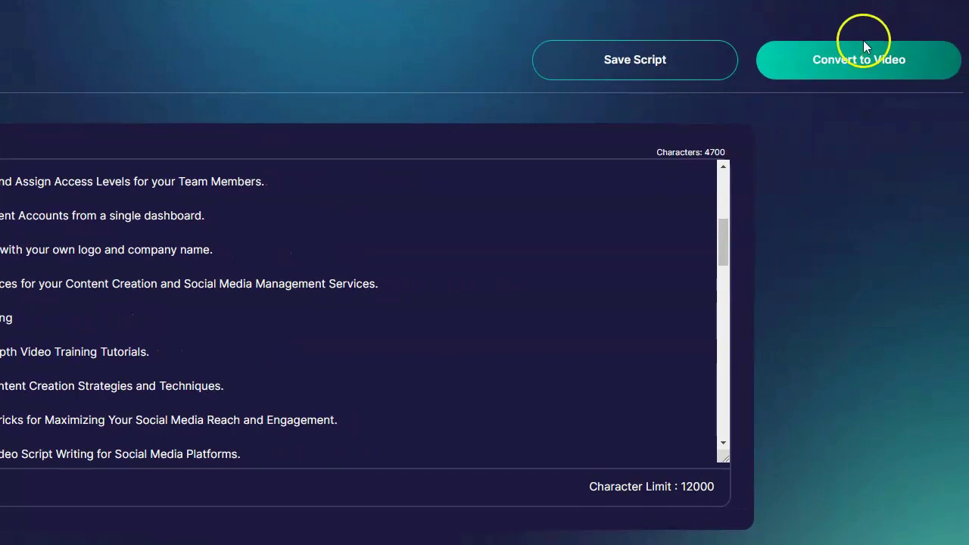
Convert the Demo 2 script into a video.
{"action": "left_click", "coordinate": [863, 55]}
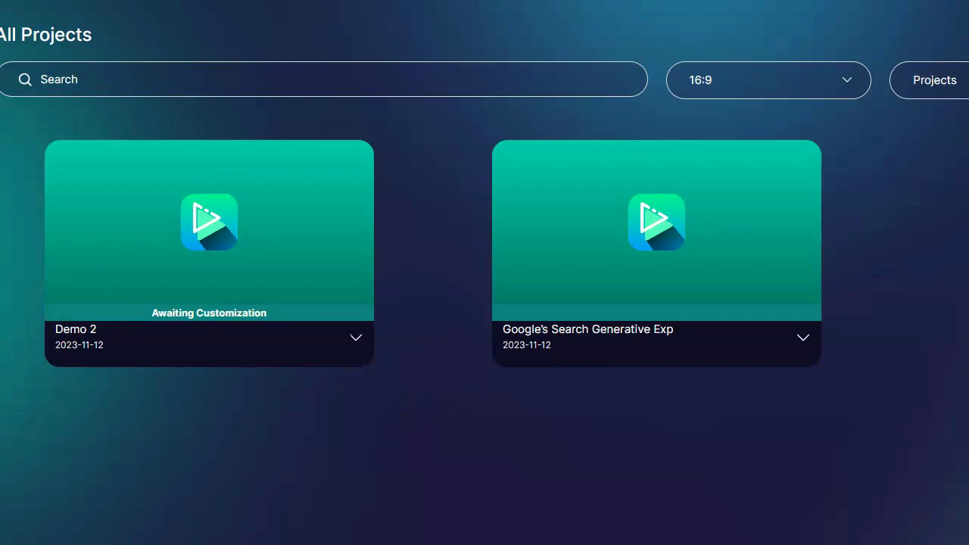
Open Demo 2 in the customization editor to preview its 22-second video.
{"action": "left_click", "coordinate": [360, 338]}
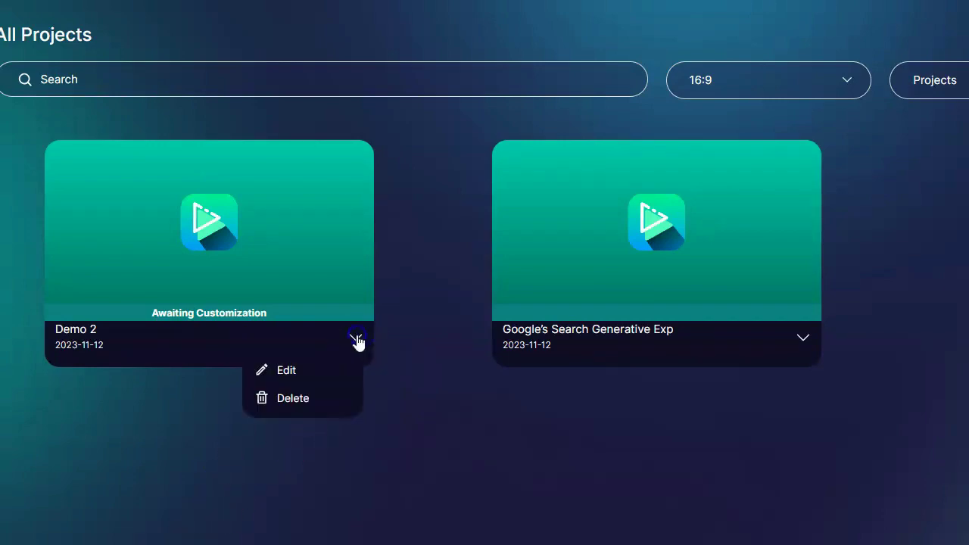
{"action": "left_click", "coordinate": [299, 372]}
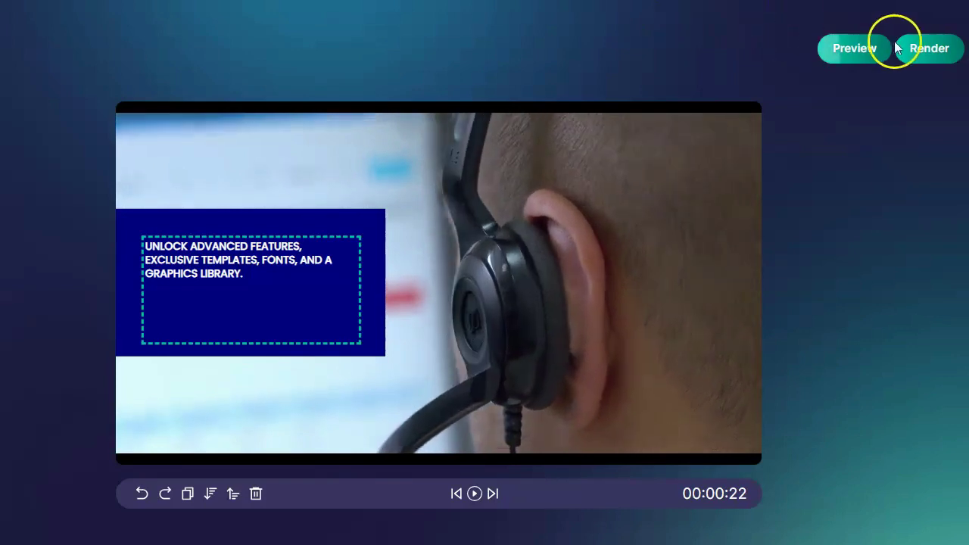
Render the 00:00:22 Demo 2 video from the editor.
{"action": "left_click", "coordinate": [937, 51]}
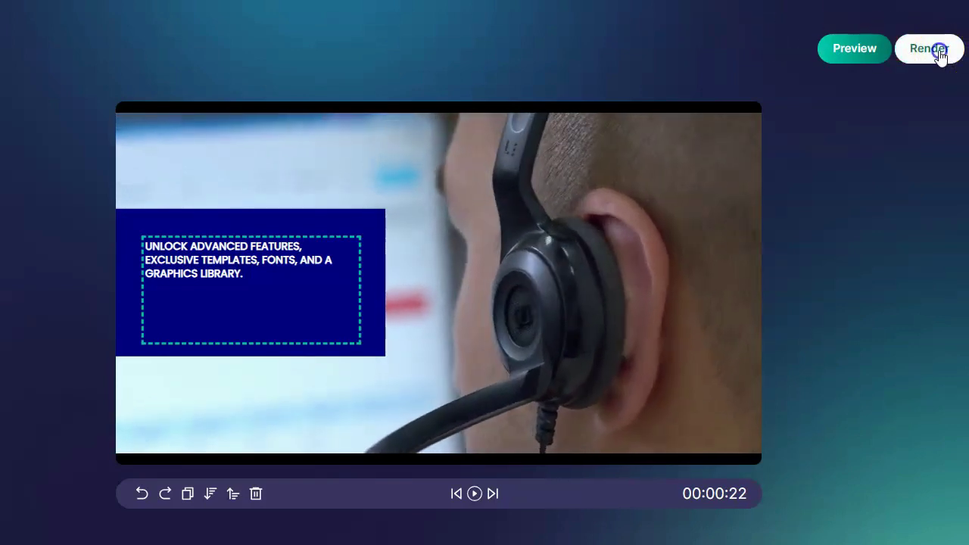